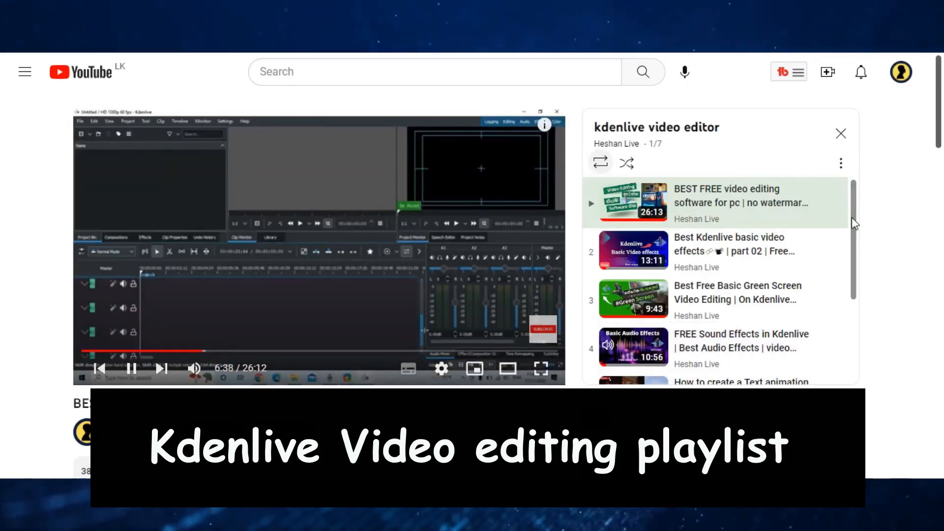
Look through the videos in the "kdenlive video editor" playlist on YouTube and view its sorting options
{"action": "mouse_move", "coordinate": [852, 218]}
{"action": "left_mouse_down"}
{"action": "mouse_move", "coordinate": [860, 325]}
{"action": "mouse_move", "coordinate": [852, 218]}
{"action": "left_mouse_up"}
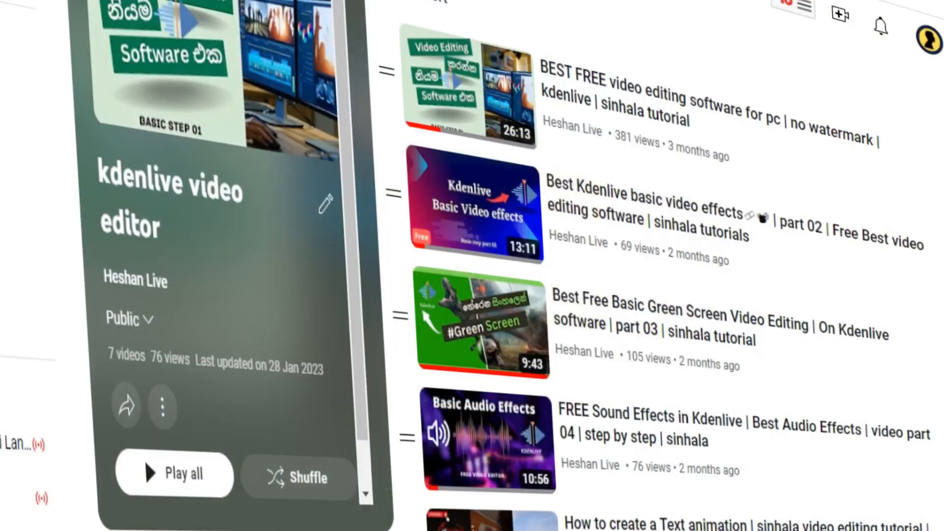
{"action": "scroll", "coordinate": [659, 276], "scroll_direction": "down", "scroll_amount": 3}
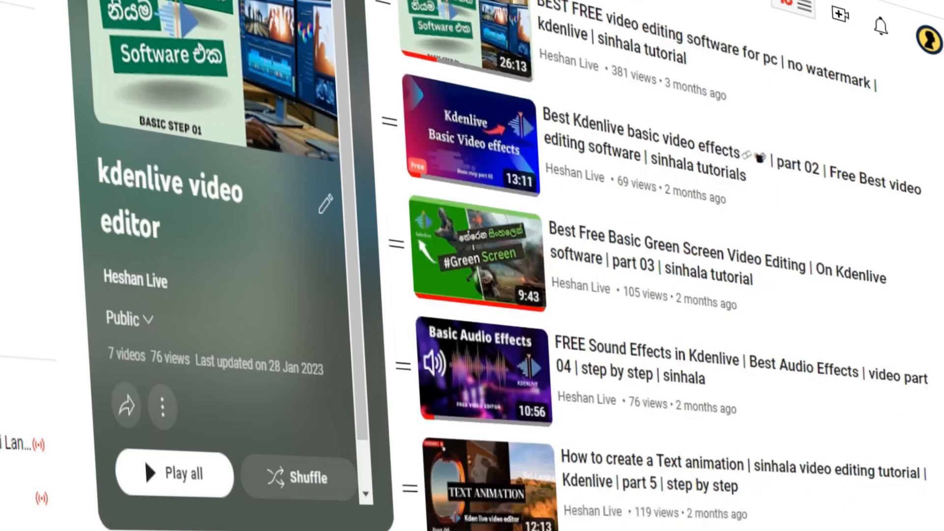
{"action": "scroll", "coordinate": [659, 276], "scroll_direction": "up", "scroll_amount": 3}
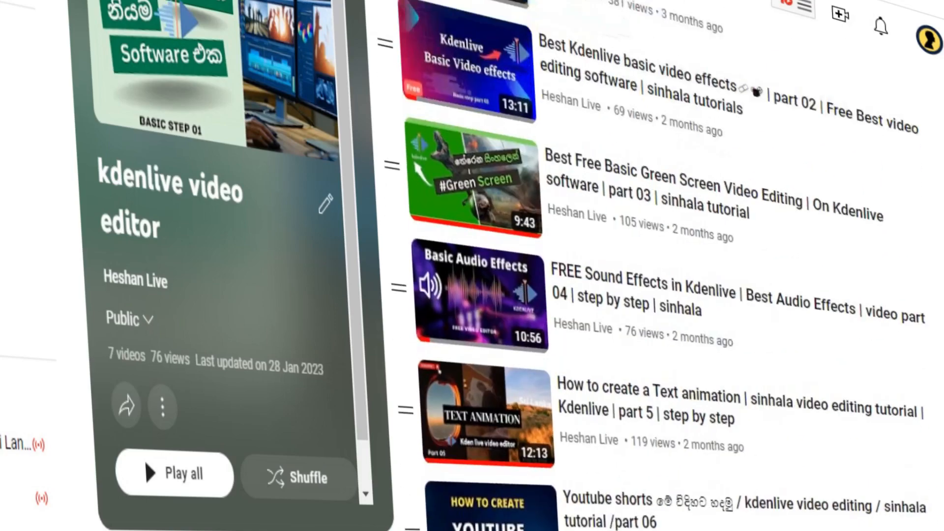
{"action": "scroll", "coordinate": [659, 276], "scroll_direction": "down", "scroll_amount": 1}
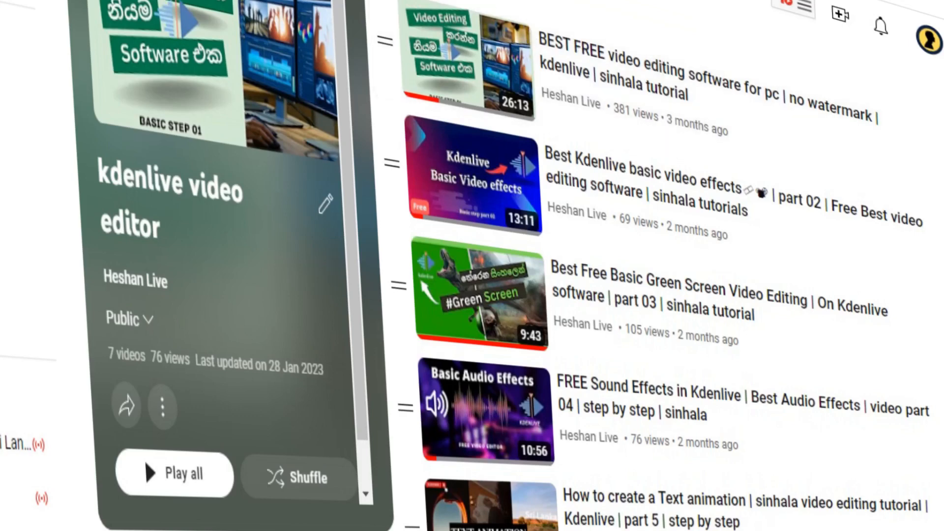
{"action": "left_click", "coordinate": [419, 1]}
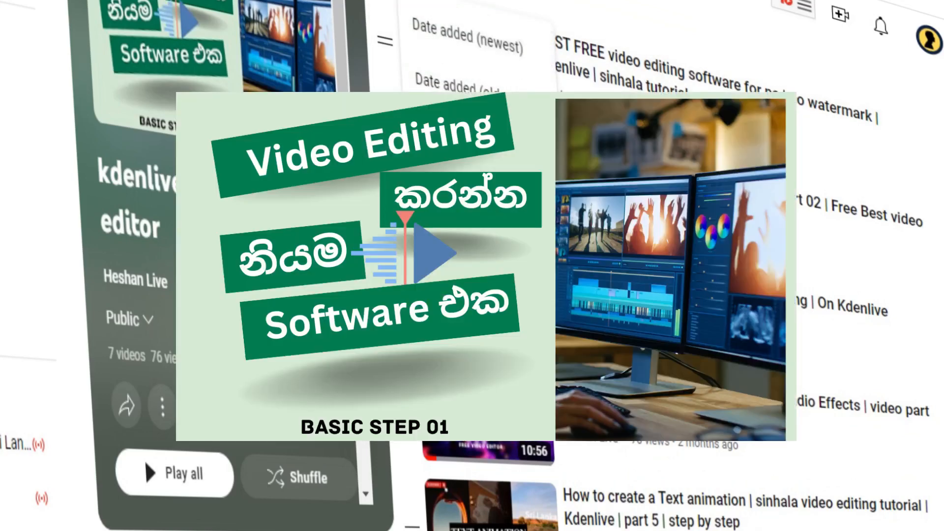
{"action": "left_click", "coordinate": [486, 3]}
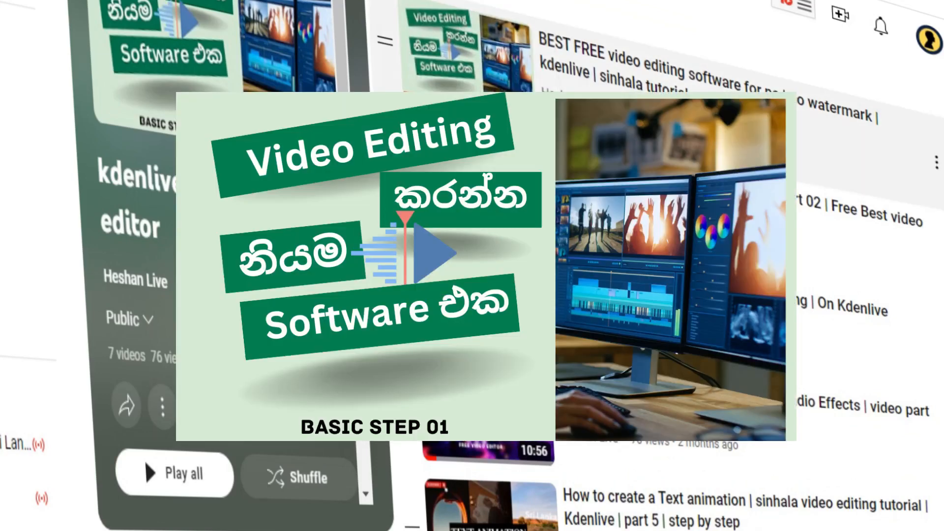
{"action": "scroll", "coordinate": [659, 266], "scroll_direction": "down", "scroll_amount": 3}
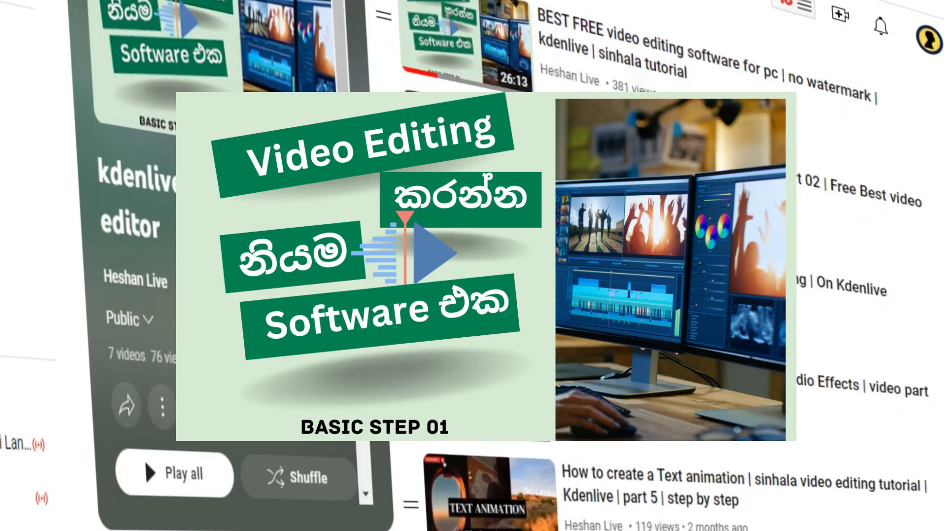
{"action": "scroll", "coordinate": [659, 266], "scroll_direction": "up", "scroll_amount": 5}
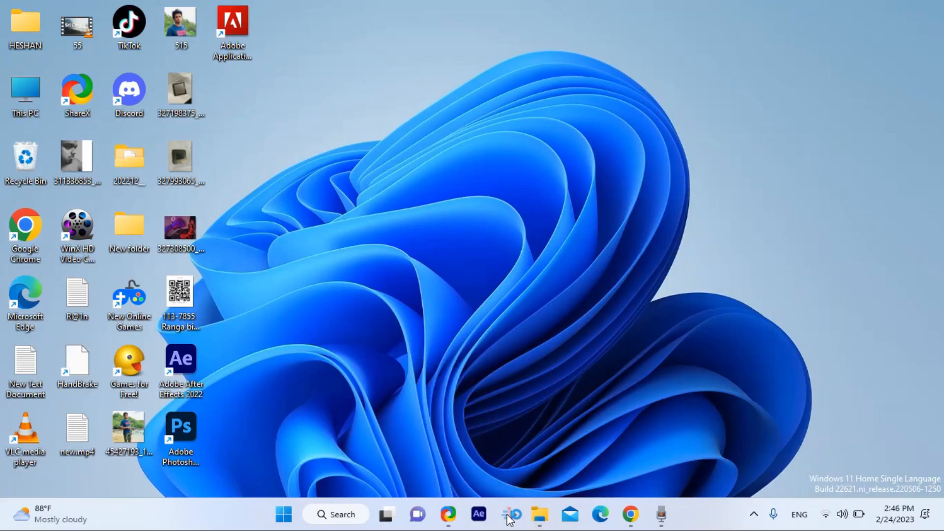
Switch to Kdenlive and import production ID_4426378 and production ID_4426380 from the "you tube" folder into the bin, keeping the current project profile
{"action": "left_click", "coordinate": [511, 515]}
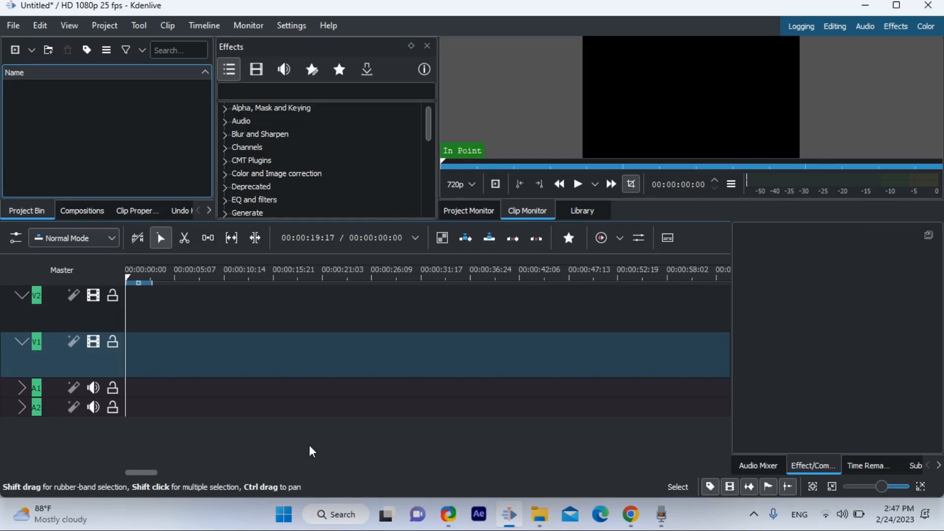
{"action": "left_click", "coordinate": [536, 516]}
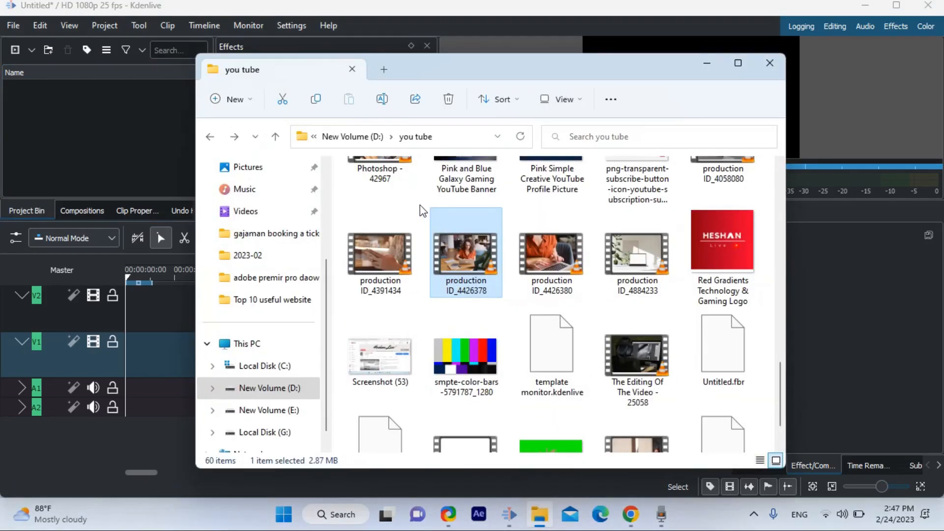
{"action": "left_click_drag", "start_coordinate": [420, 210], "coordinate": [117, 251]}
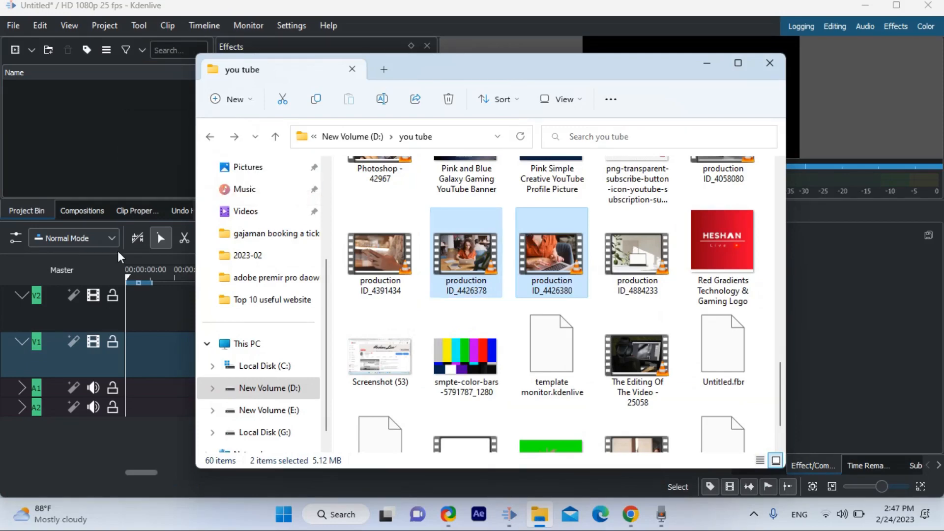
{"action": "left_click_drag", "start_coordinate": [459, 247], "coordinate": [58, 146]}
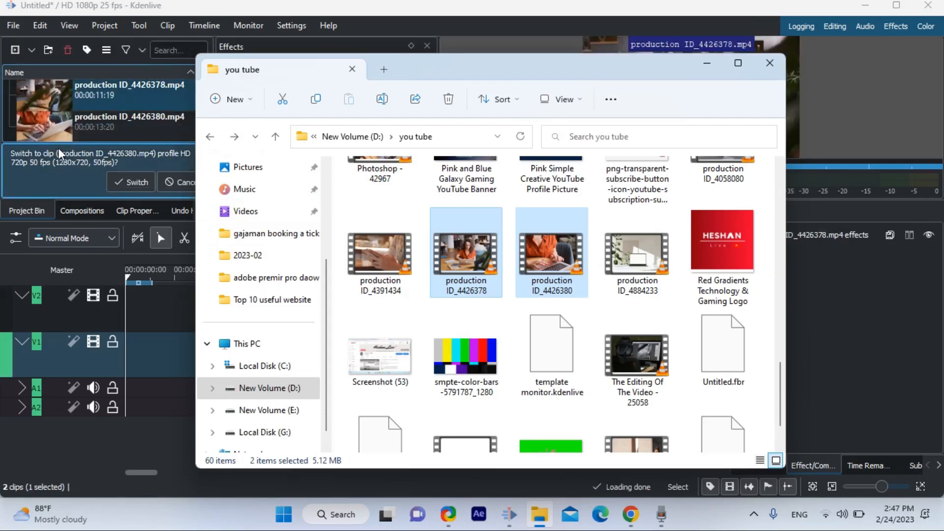
{"action": "left_click", "coordinate": [169, 184]}
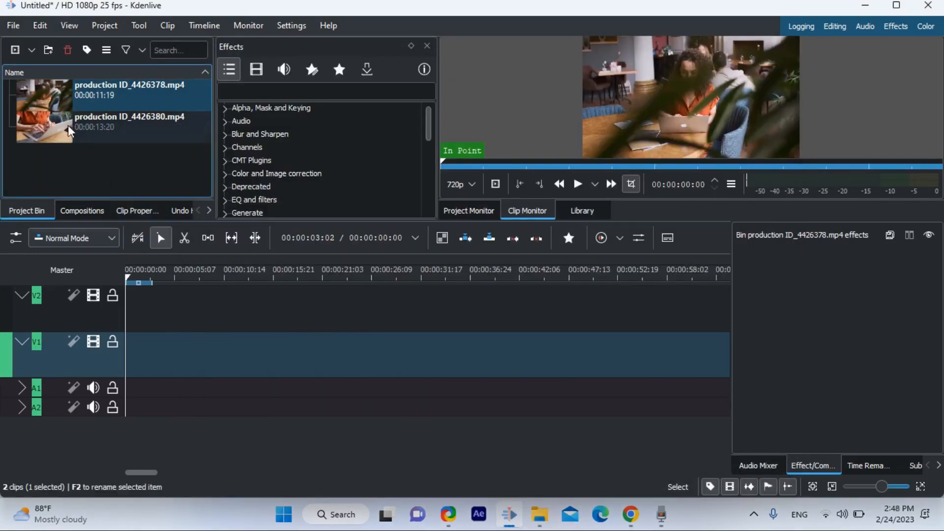
Place production ID_4426380.mp4 on track V2 and production ID_4426378.mp4 on track V1, both at the start of the timeline
{"action": "left_click_drag", "start_coordinate": [68, 132], "coordinate": [148, 319]}
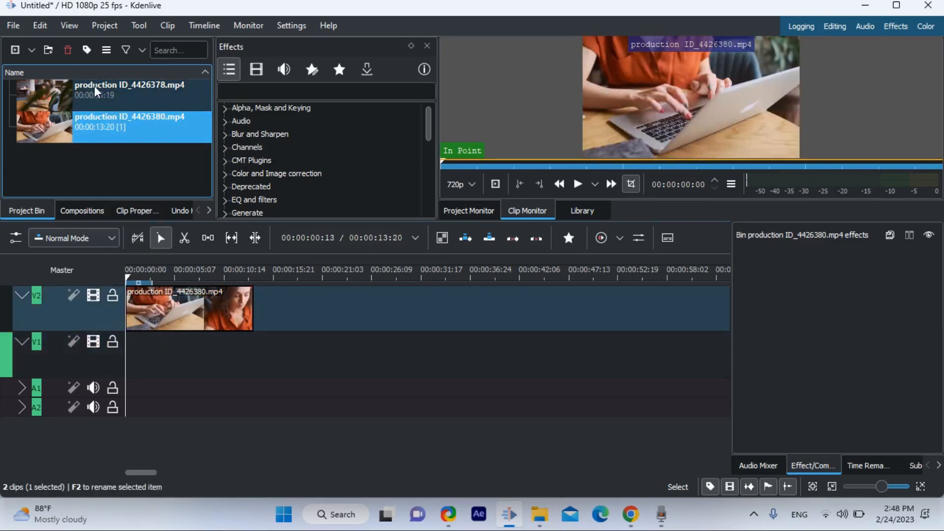
{"action": "left_click_drag", "start_coordinate": [97, 91], "coordinate": [126, 378]}
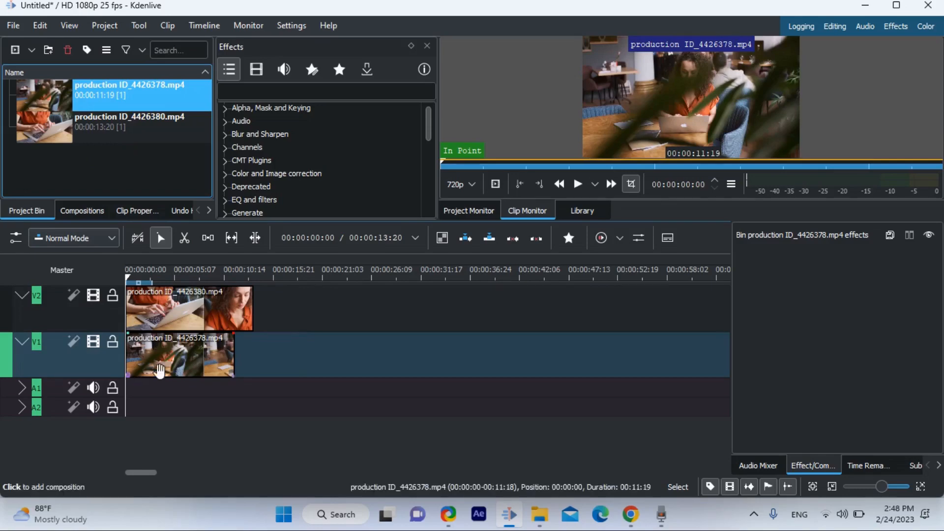
{"action": "left_click", "coordinate": [197, 305]}
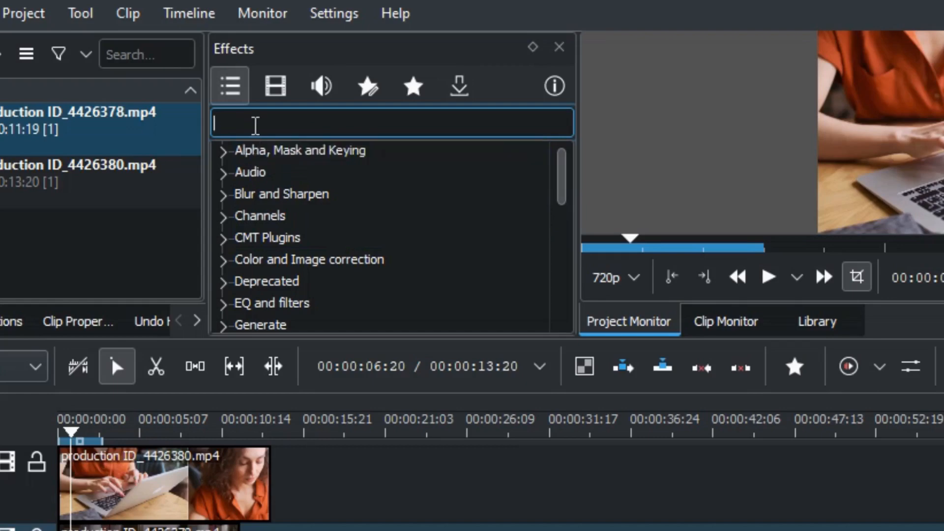
Search the effects for "crop" and apply Crop, Scale and Tilt to the clip on track V2
{"action": "type", "text": "crop"}
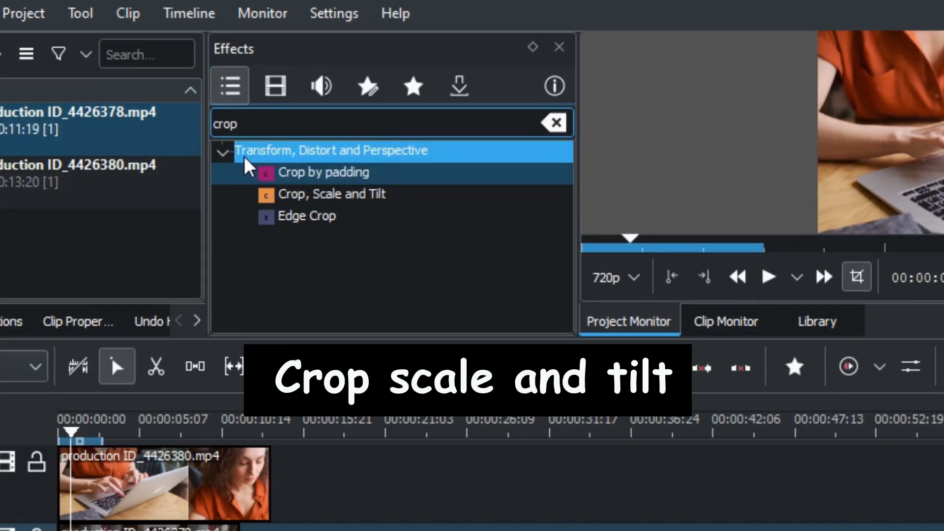
{"action": "left_click", "coordinate": [322, 173]}
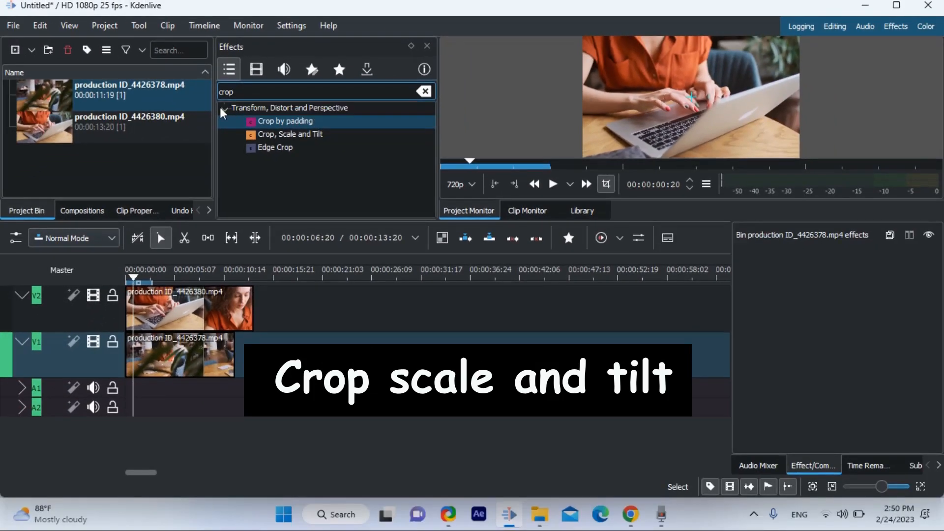
{"action": "left_click", "coordinate": [261, 136]}
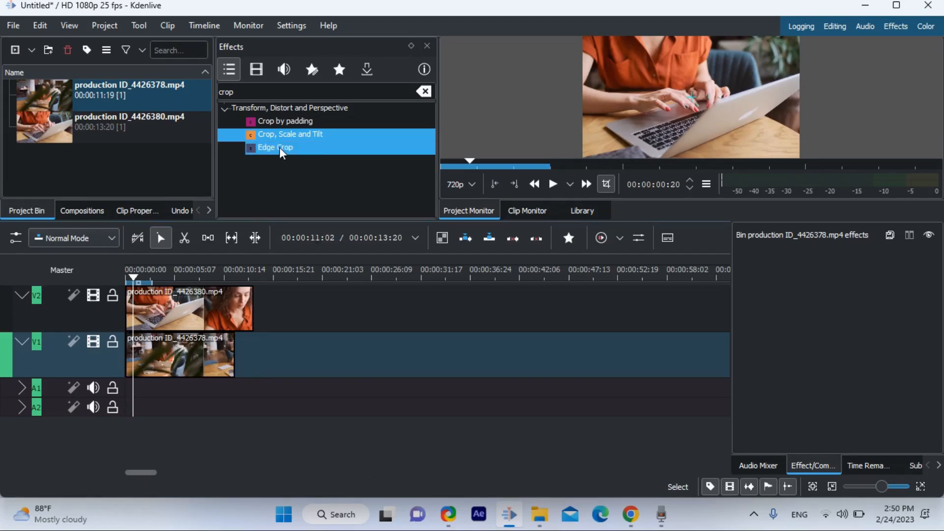
{"action": "left_click_drag", "start_coordinate": [290, 137], "coordinate": [184, 282]}
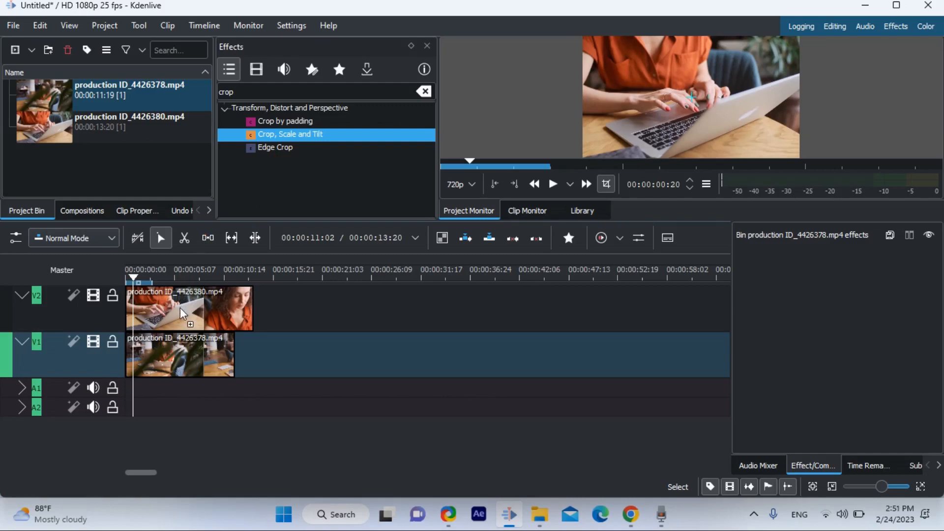
{"action": "left_click_drag", "start_coordinate": [182, 313], "coordinate": [182, 312]}
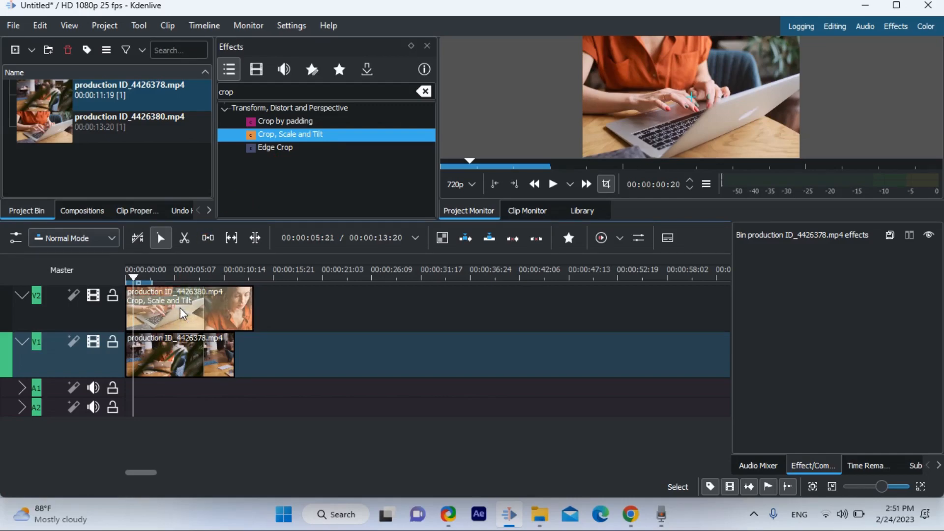
{"action": "left_click", "coordinate": [159, 313]}
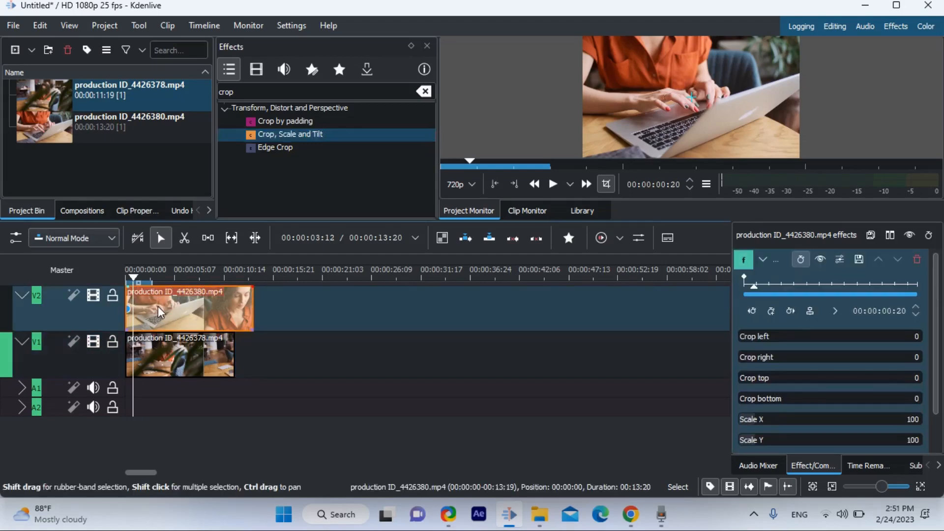
Crop the V2 clip by 504 on the left, 471 on the right, 77 on the top and 151 on the bottom
{"action": "left_click_drag", "start_coordinate": [935, 279], "coordinate": [940, 152]}
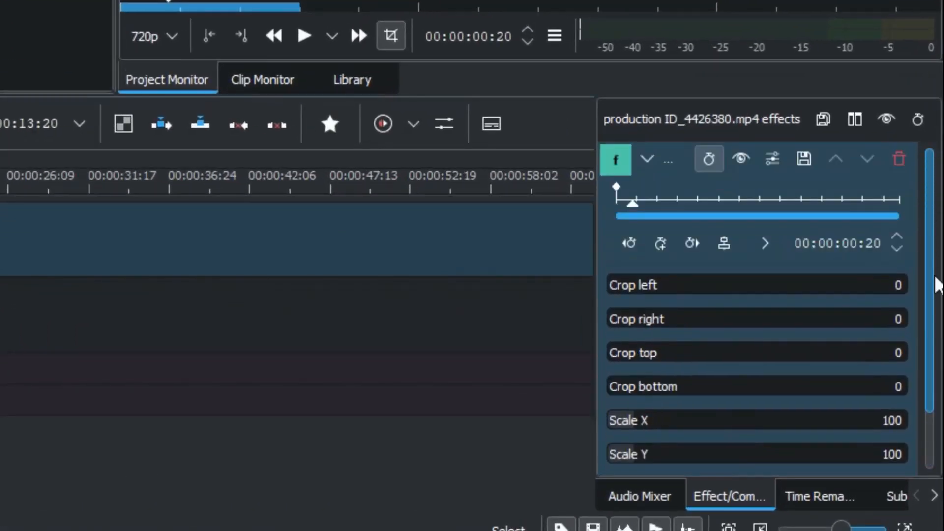
{"action": "left_click_drag", "start_coordinate": [935, 316], "coordinate": [938, 423]}
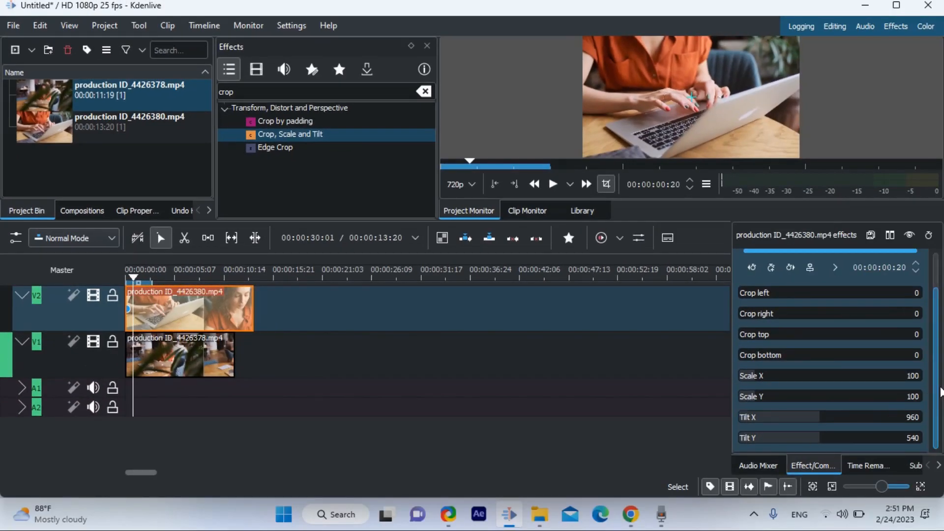
{"action": "left_click_drag", "start_coordinate": [939, 389], "coordinate": [941, 361]}
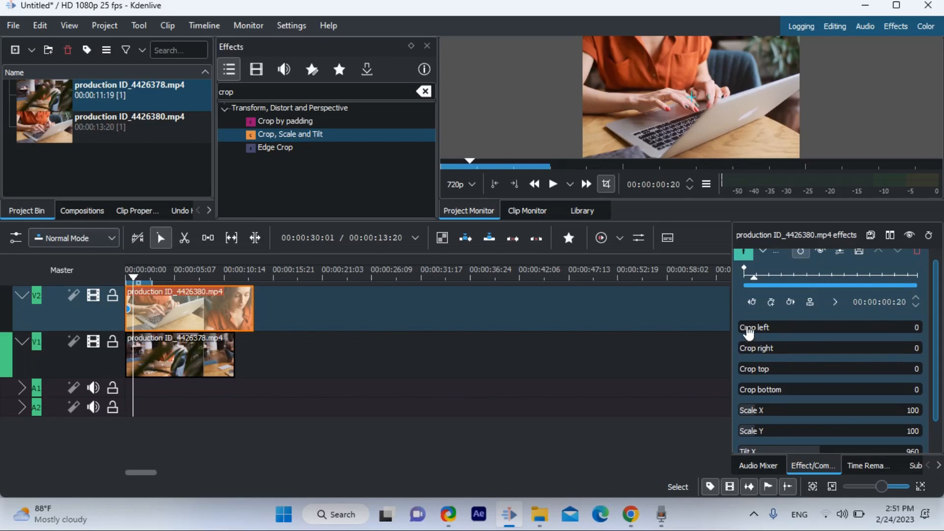
{"action": "left_click_drag", "start_coordinate": [748, 333], "coordinate": [783, 328]}
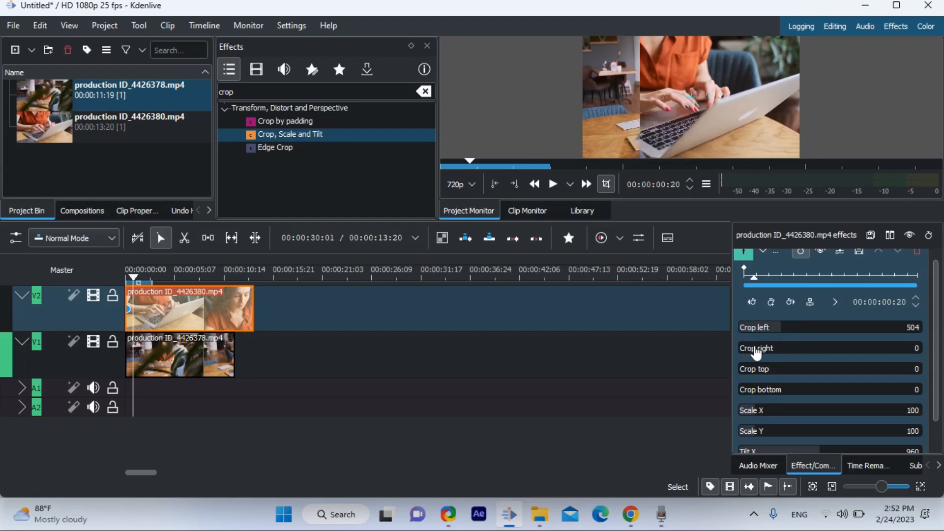
{"action": "left_click_drag", "start_coordinate": [755, 349], "coordinate": [781, 355]}
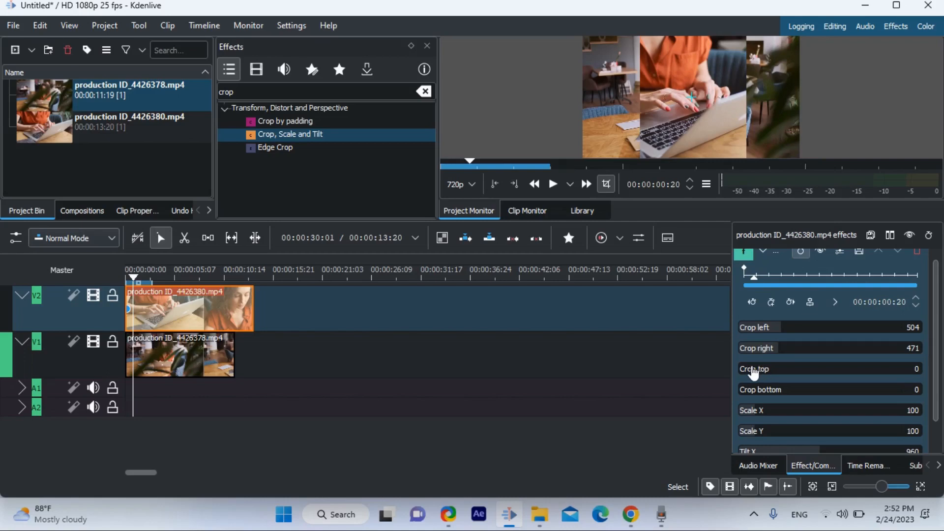
{"action": "mouse_move", "coordinate": [754, 374]}
{"action": "left_mouse_down"}
{"action": "mouse_move", "coordinate": [781, 374]}
{"action": "mouse_move", "coordinate": [752, 371]}
{"action": "left_mouse_up"}
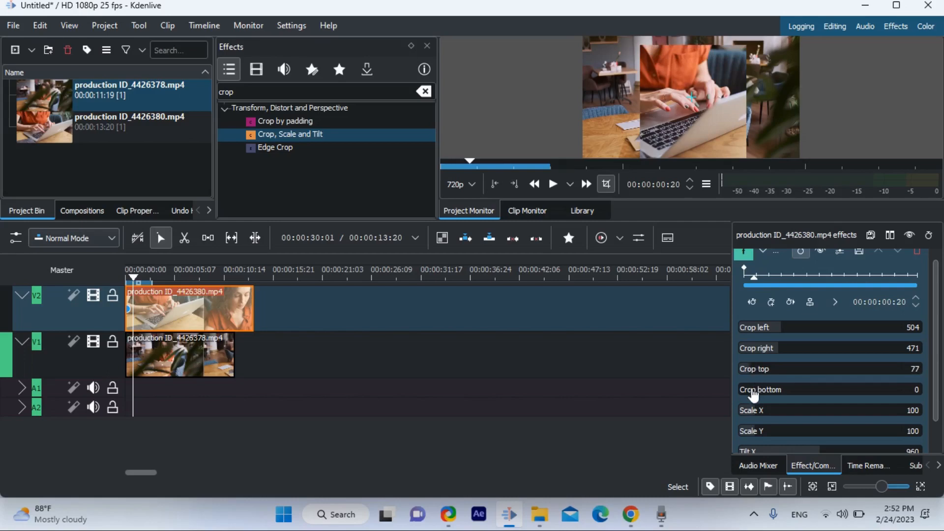
{"action": "mouse_move", "coordinate": [754, 394]}
{"action": "left_mouse_down"}
{"action": "mouse_move", "coordinate": [795, 392]}
{"action": "mouse_move", "coordinate": [762, 395]}
{"action": "mouse_move", "coordinate": [778, 382]}
{"action": "mouse_move", "coordinate": [746, 381]}
{"action": "mouse_move", "coordinate": [776, 377]}
{"action": "mouse_move", "coordinate": [757, 378]}
{"action": "left_mouse_up"}
Set the V2 clip's Scale X to 107 and Scale Y to 94, with Tilt X at 723 and Tilt Y at 685
{"action": "scroll", "coordinate": [807, 377], "scroll_direction": "down", "scroll_amount": 2}
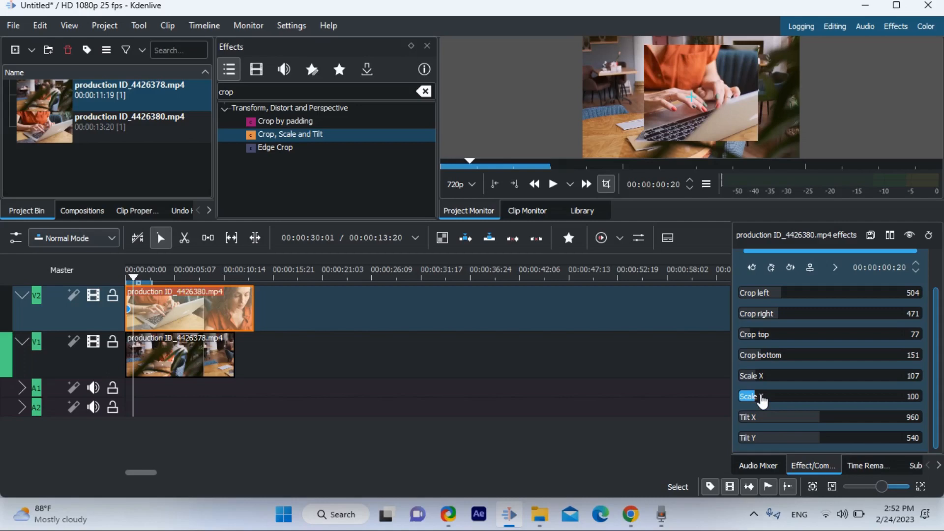
{"action": "mouse_move", "coordinate": [767, 398]}
{"action": "left_mouse_down"}
{"action": "mouse_move", "coordinate": [777, 398]}
{"action": "mouse_move", "coordinate": [756, 395]}
{"action": "left_mouse_up"}
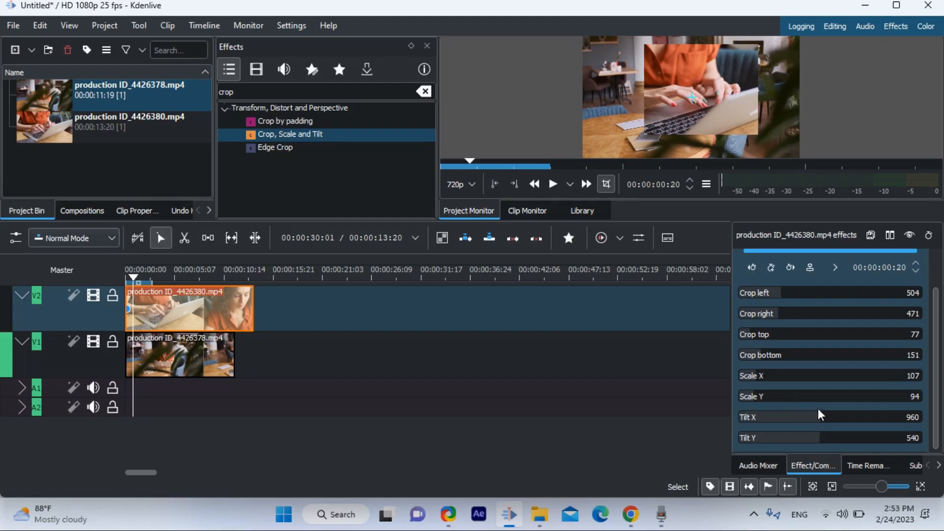
{"action": "left_click_drag", "start_coordinate": [791, 417], "coordinate": [842, 423]}
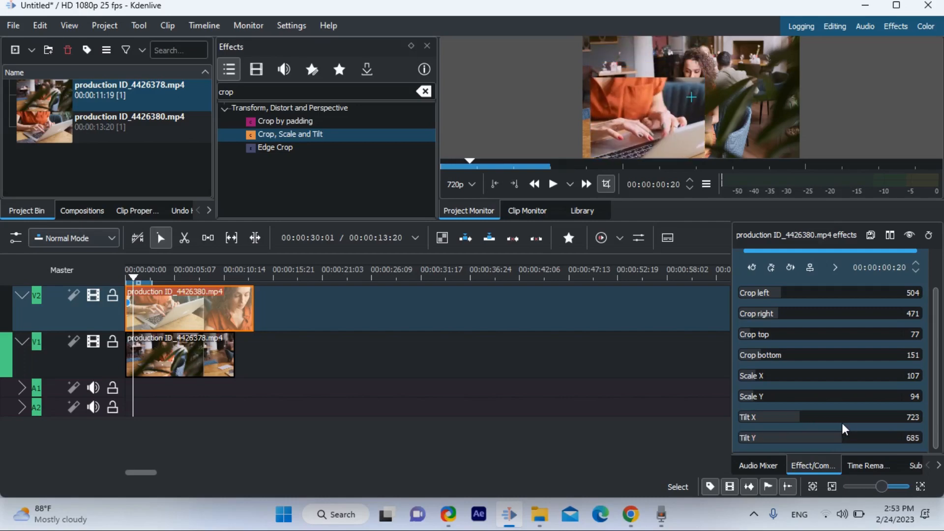
Move the playhead to 00:00:00:24 and set the V2 clip's Tilt Y to 534
{"action": "scroll", "coordinate": [938, 352], "scroll_direction": "up", "scroll_amount": 2}
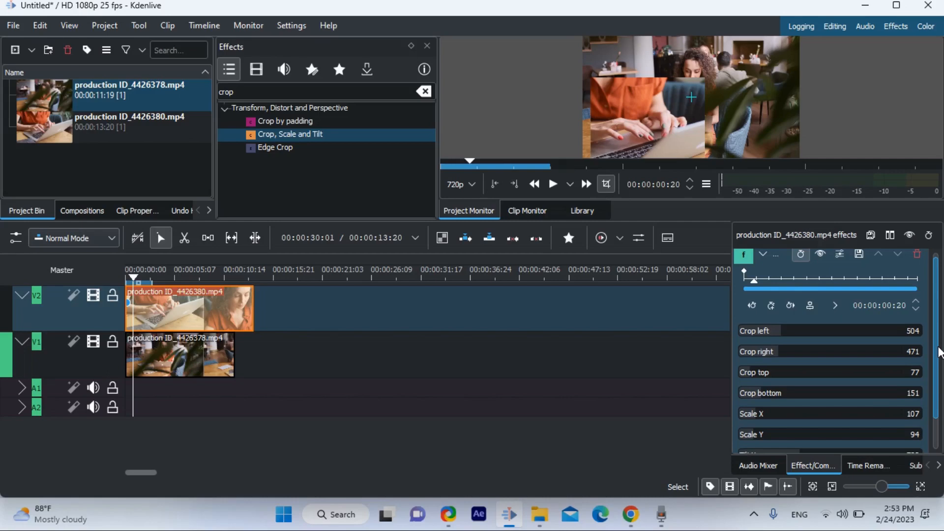
{"action": "scroll", "coordinate": [936, 280], "scroll_direction": "down", "scroll_amount": 1}
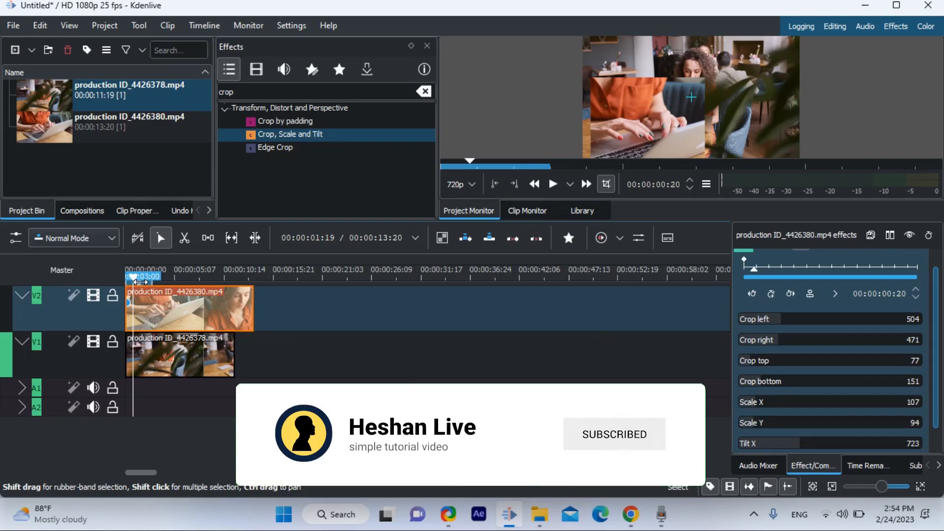
{"action": "left_click_drag", "start_coordinate": [150, 273], "coordinate": [122, 273]}
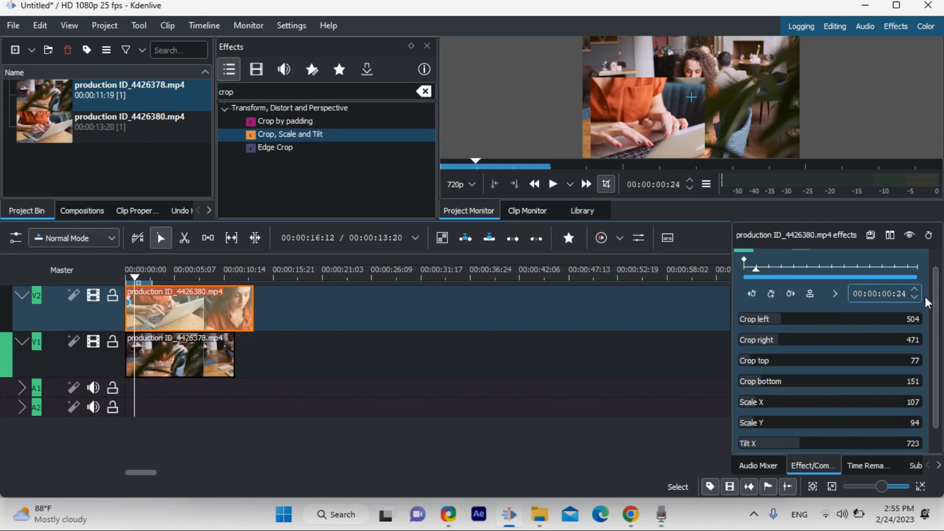
{"action": "scroll", "coordinate": [925, 296], "scroll_direction": "down", "scroll_amount": 1}
{"action": "mouse_move", "coordinate": [815, 442]}
{"action": "left_mouse_down"}
{"action": "mouse_move", "coordinate": [779, 443]}
{"action": "mouse_move", "coordinate": [827, 441]}
{"action": "mouse_move", "coordinate": [816, 441]}
{"action": "left_mouse_up"}
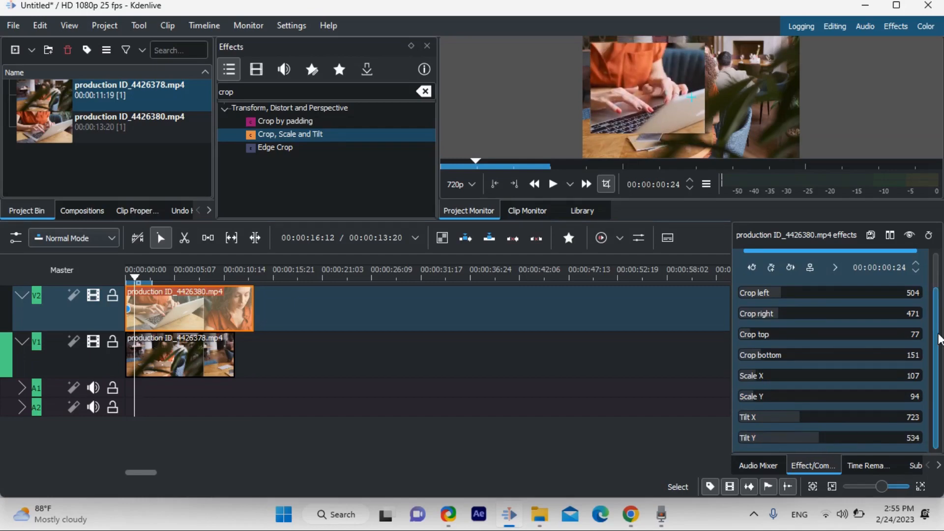
Set the V2 clip's Scale Y to 103 and try several Tilt X positions, ending with Tilt X at 0
{"action": "left_click_drag", "start_coordinate": [943, 338], "coordinate": [940, 311]}
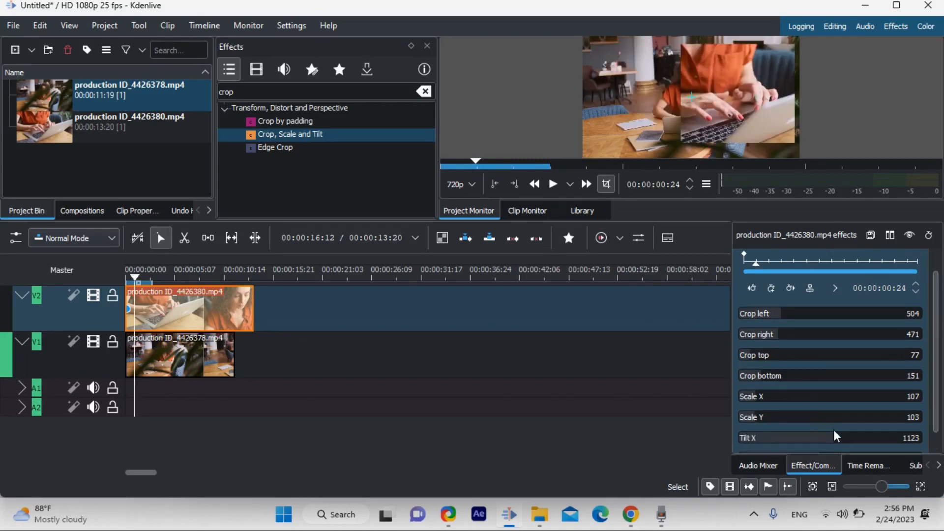
{"action": "mouse_move", "coordinate": [835, 438]}
{"action": "left_mouse_down"}
{"action": "mouse_move", "coordinate": [755, 440]}
{"action": "mouse_move", "coordinate": [832, 439]}
{"action": "mouse_move", "coordinate": [754, 435]}
{"action": "mouse_move", "coordinate": [818, 435]}
{"action": "left_mouse_up"}
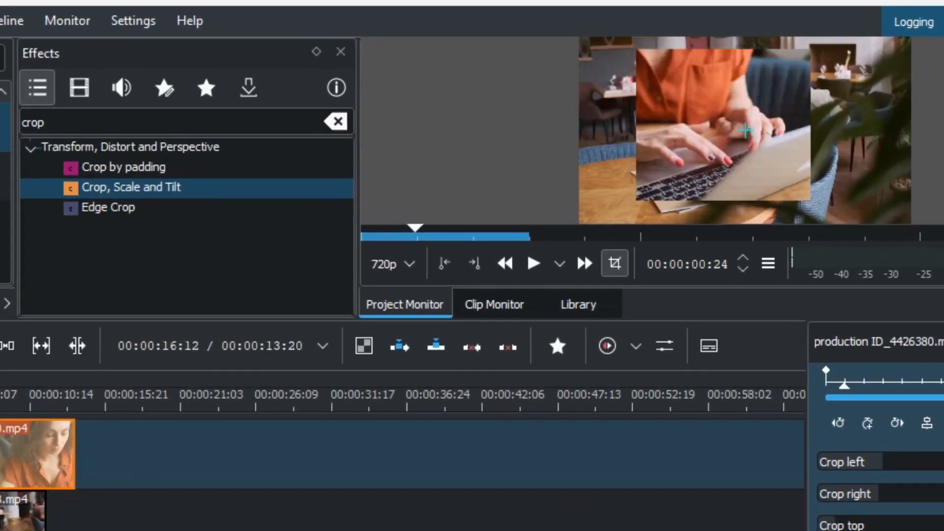
{"action": "left_click_drag", "start_coordinate": [881, 530], "coordinate": [942, 530]}
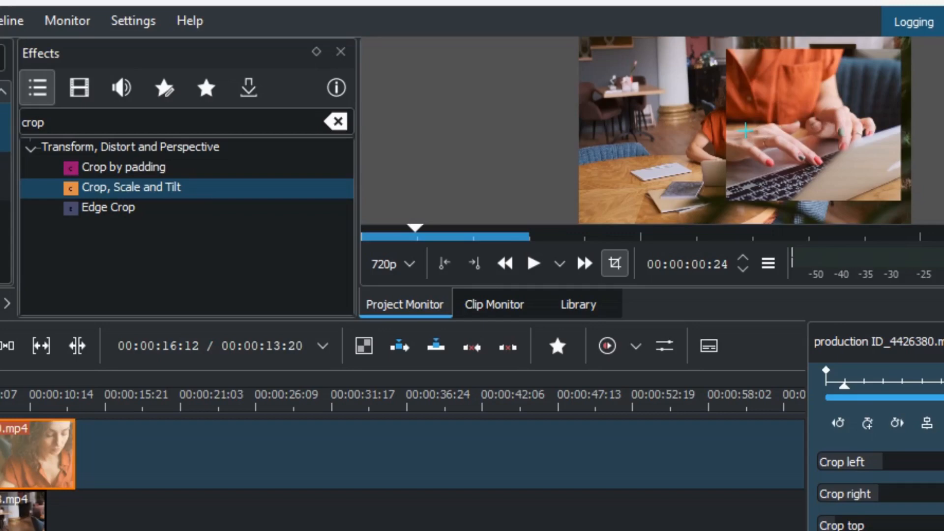
{"action": "left_click_drag", "start_coordinate": [820, 435], "coordinate": [732, 433]}
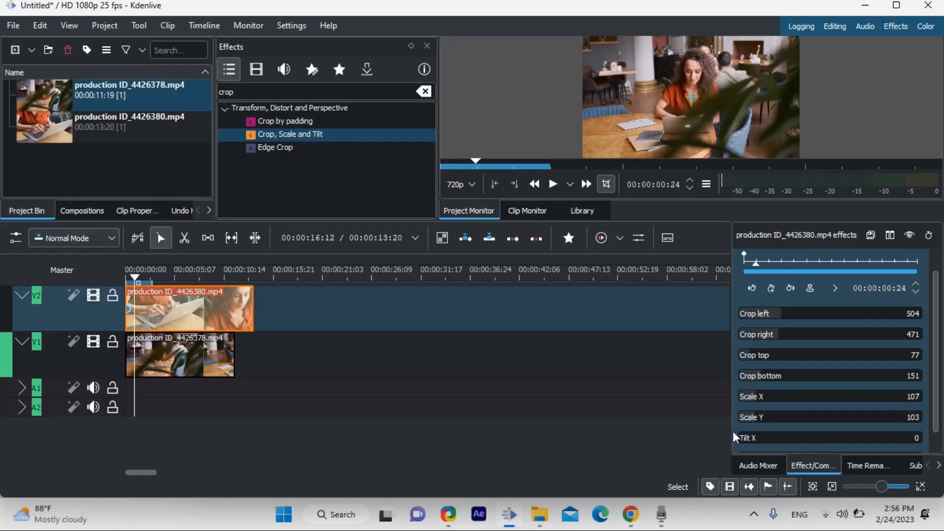
Move the playhead to 00:00:01:05 and add a keyframe to the V2 clip's Crop, Scale and Tilt effect
{"action": "scroll", "coordinate": [936, 346], "scroll_direction": "up", "scroll_amount": 1}
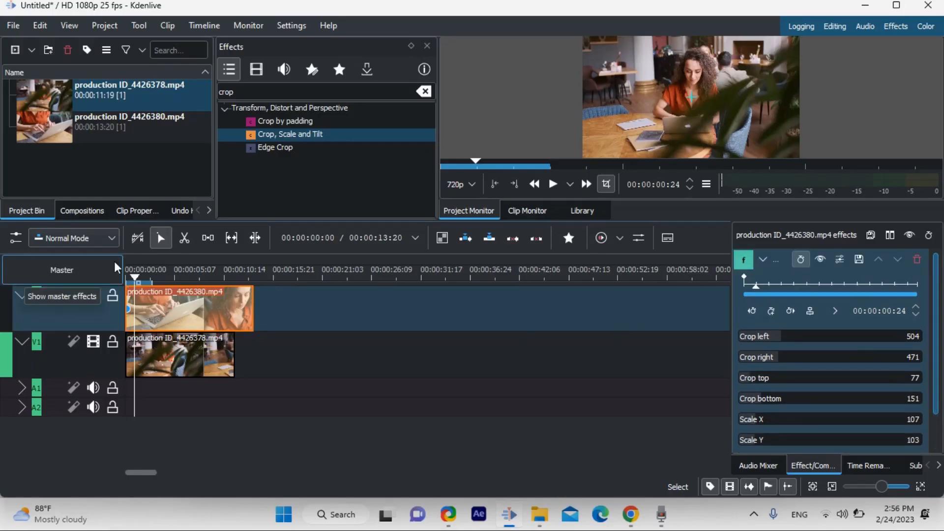
{"action": "left_click_drag", "start_coordinate": [132, 277], "coordinate": [145, 279]}
{"action": "left_click_drag", "start_coordinate": [770, 287], "coordinate": [759, 288]}
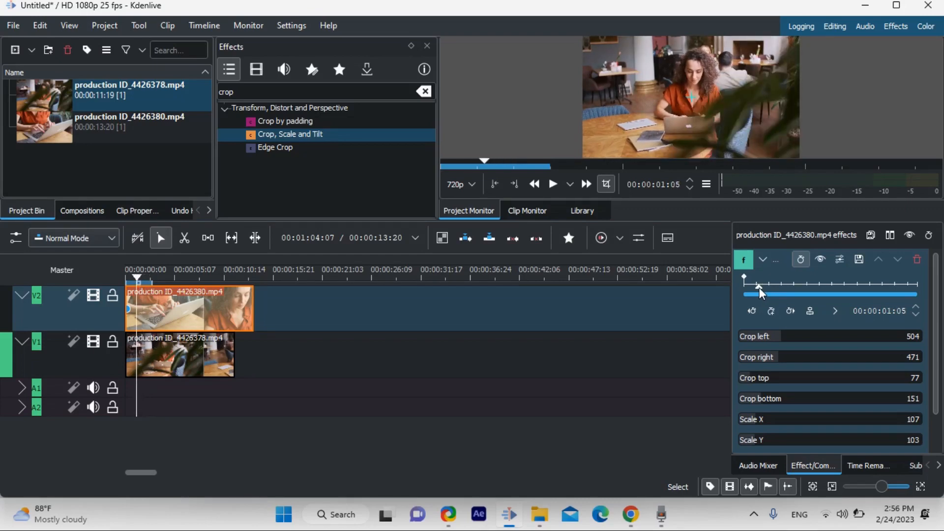
{"action": "left_click", "coordinate": [772, 310]}
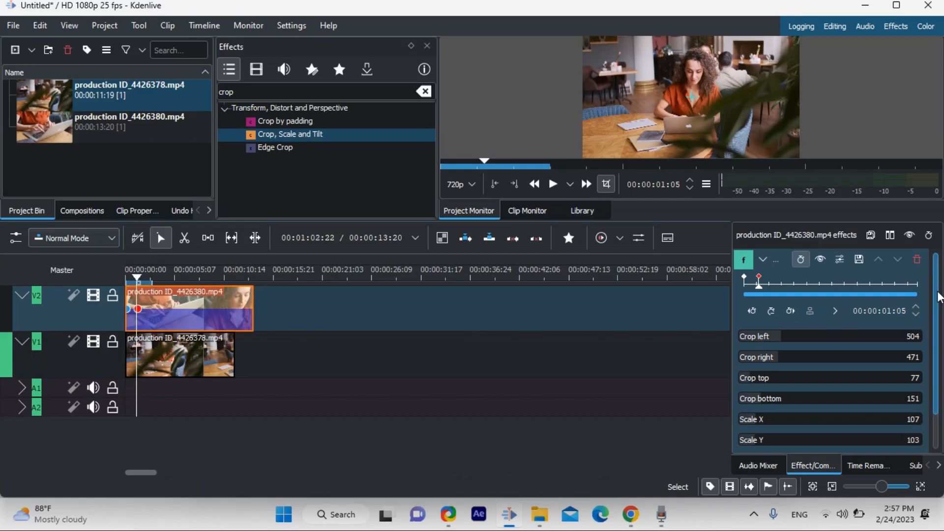
Set Tilt X to 1082 and Tilt Y to 531 at the 00:00:01:05 keyframe to move the V2 clip into the frame
{"action": "left_click_drag", "start_coordinate": [937, 329], "coordinate": [934, 428]}
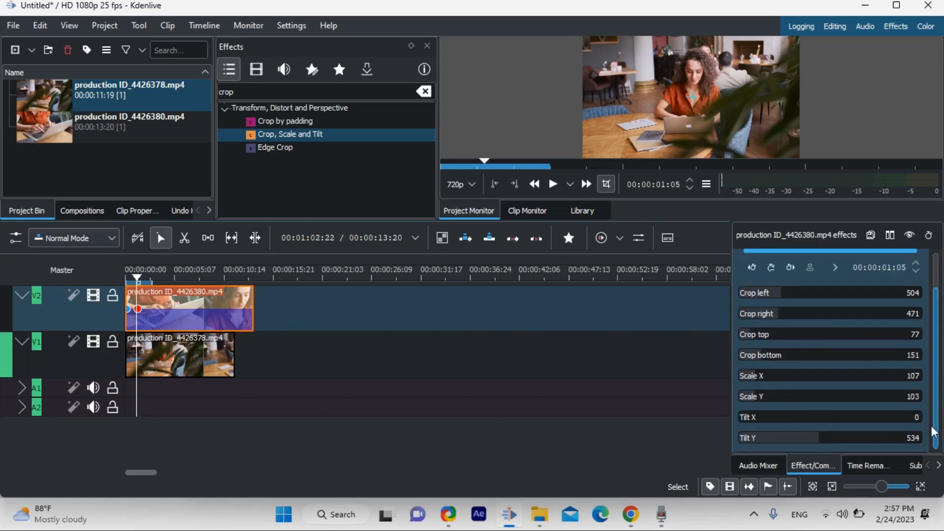
{"action": "mouse_move", "coordinate": [760, 418]}
{"action": "left_mouse_down"}
{"action": "mouse_move", "coordinate": [780, 420]}
{"action": "mouse_move", "coordinate": [756, 424]}
{"action": "left_mouse_up"}
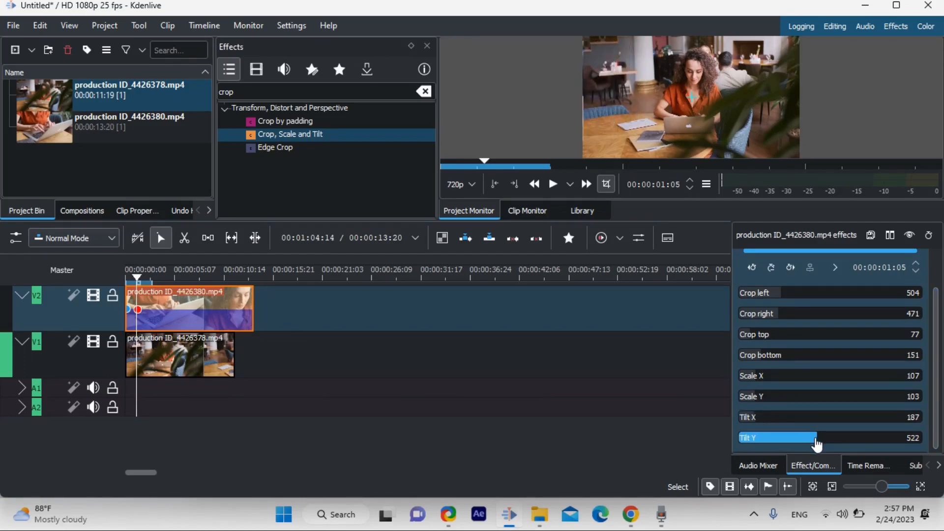
{"action": "left_click_drag", "start_coordinate": [811, 443], "coordinate": [801, 442]}
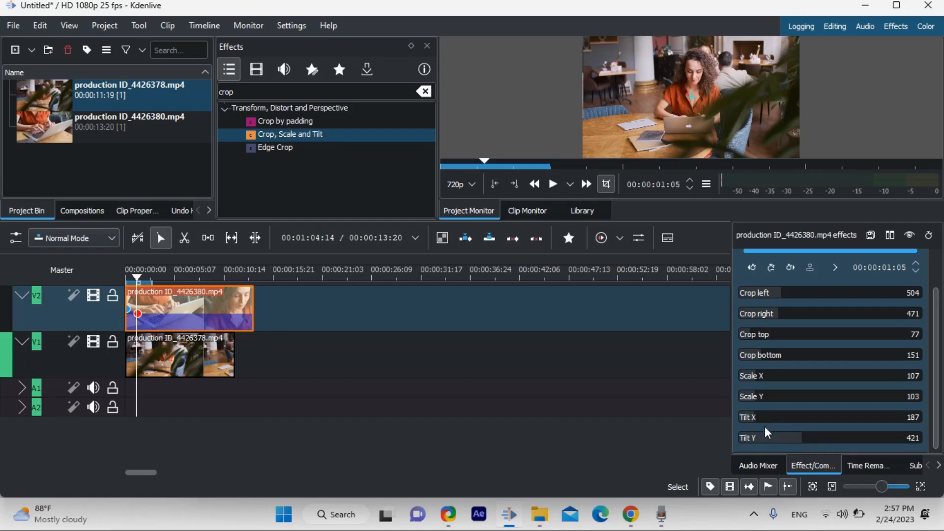
{"action": "left_click_drag", "start_coordinate": [751, 423], "coordinate": [832, 421]}
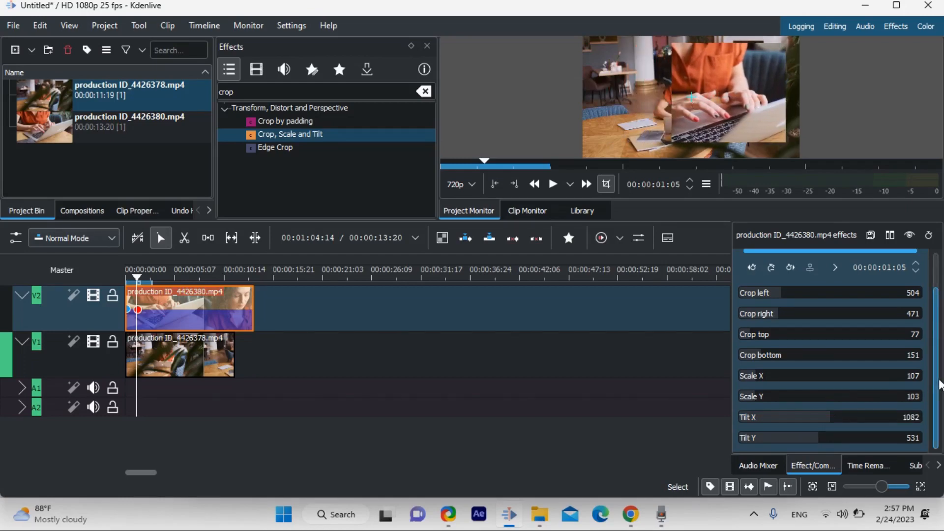
{"action": "left_click_drag", "start_coordinate": [937, 379], "coordinate": [933, 296]}
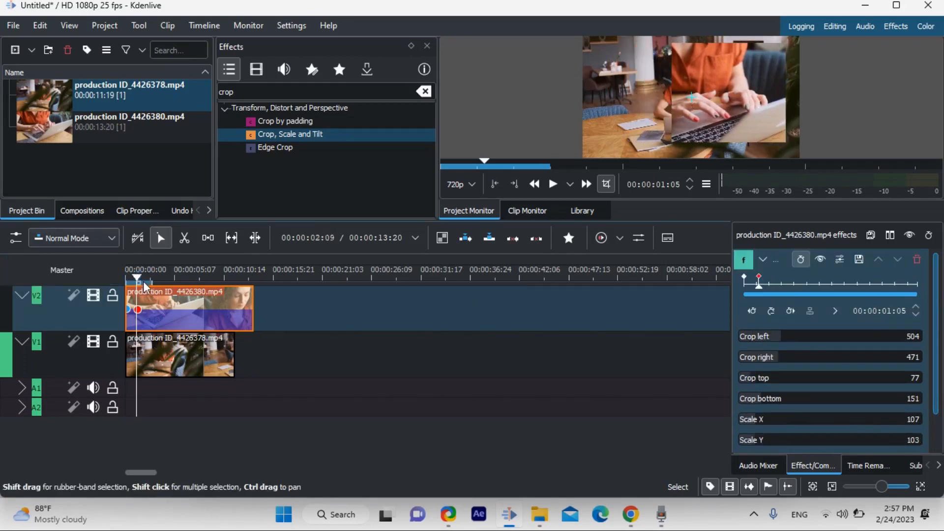
Return the playhead to the start of the timeline and play back the V2 clip's slide-in animation
{"action": "left_click_drag", "start_coordinate": [133, 276], "coordinate": [119, 275]}
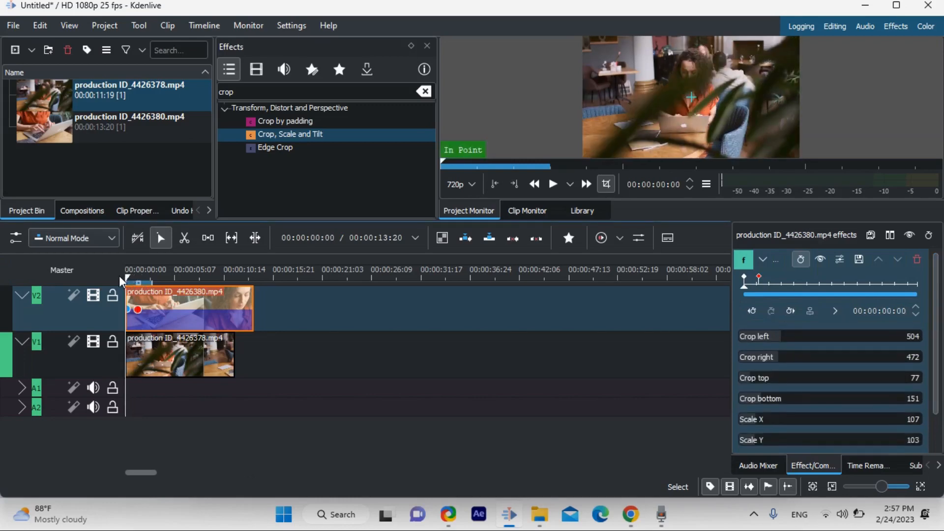
{"action": "key", "text": "space"}
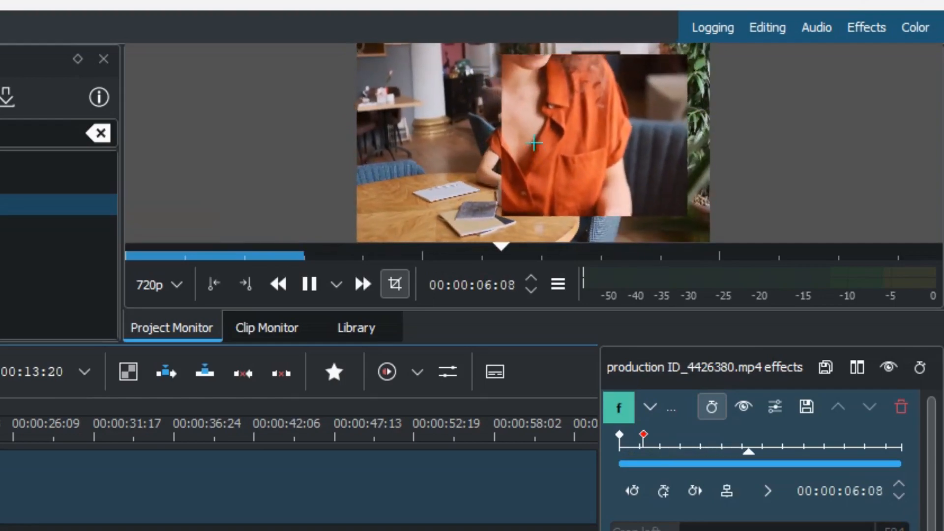
{"action": "left_click", "coordinate": [305, 292]}
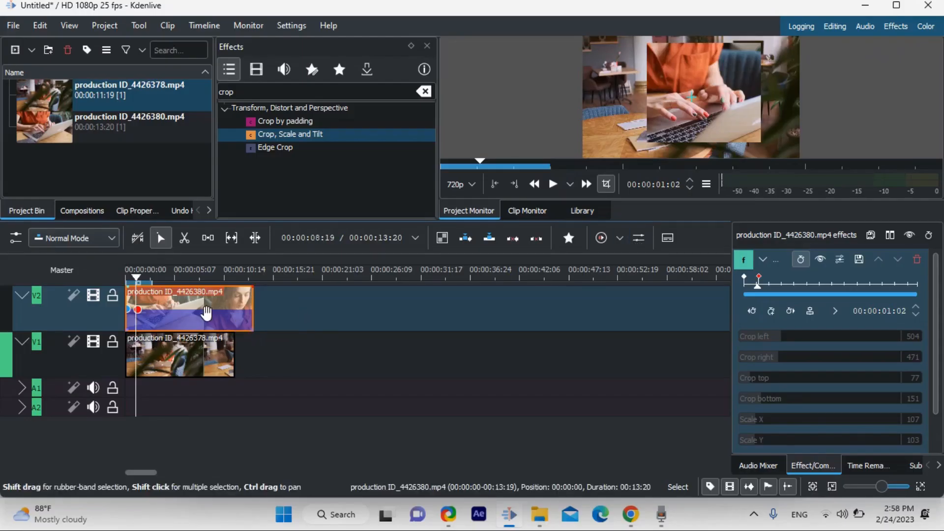
{"action": "scroll", "coordinate": [796, 340], "scroll_direction": "down", "scroll_amount": 2}
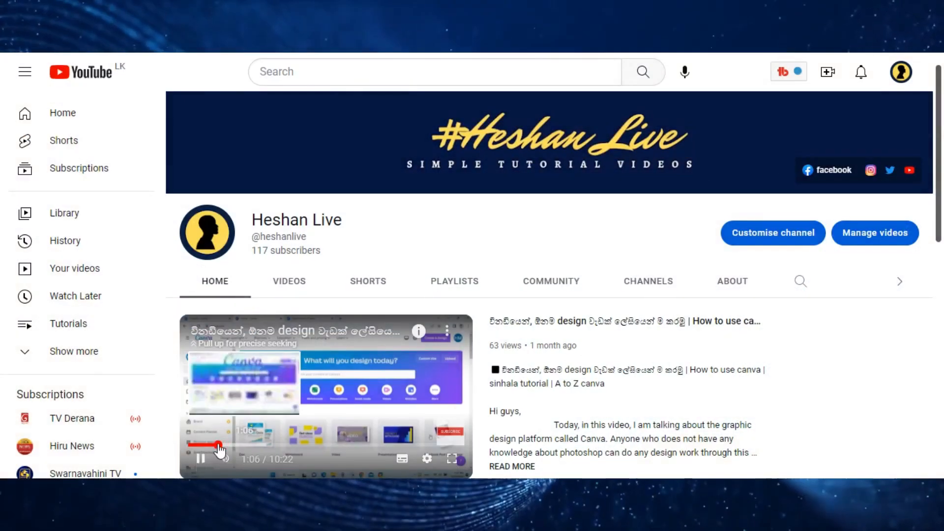
Switch to YouTube and look through the channel's home page and its list of uploaded videos
{"action": "left_click_drag", "start_coordinate": [220, 448], "coordinate": [185, 447]}
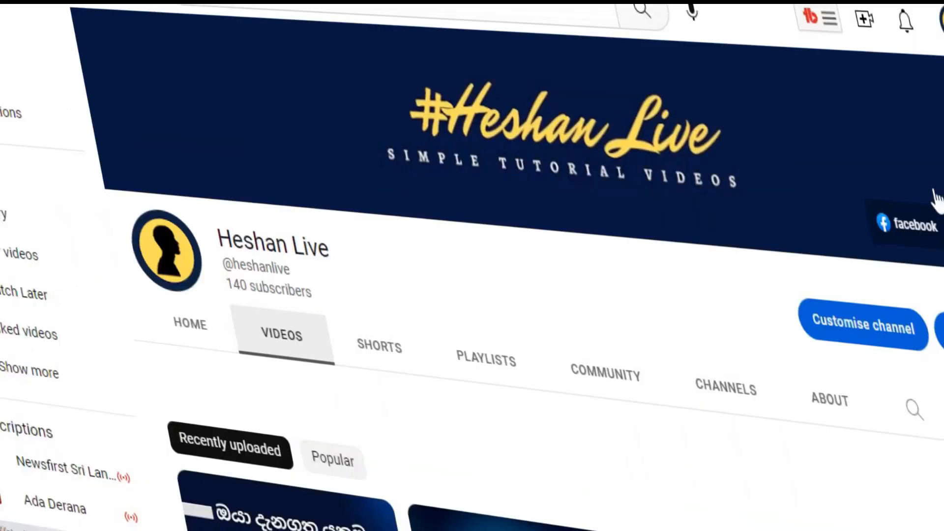
{"action": "scroll", "coordinate": [937, 199], "scroll_direction": "down", "scroll_amount": 2}
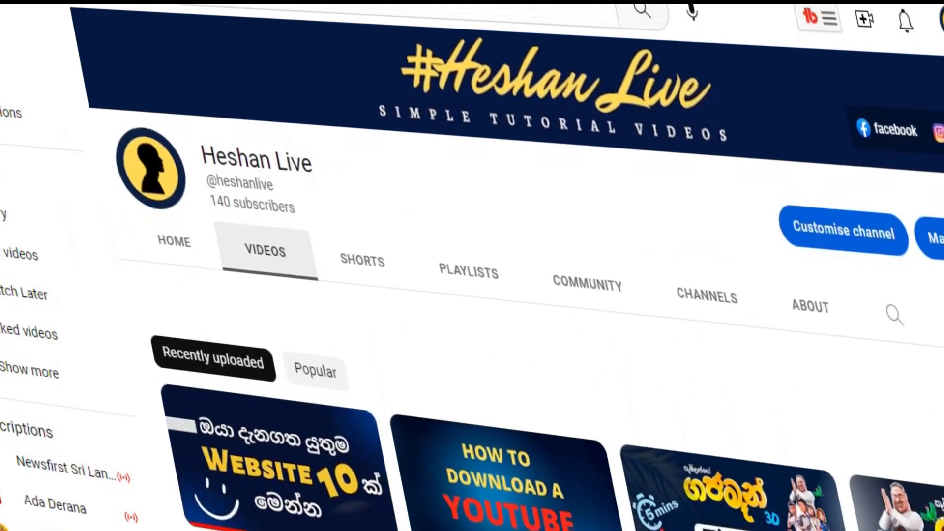
{"action": "scroll", "coordinate": [492, 295], "scroll_direction": "down", "scroll_amount": 7}
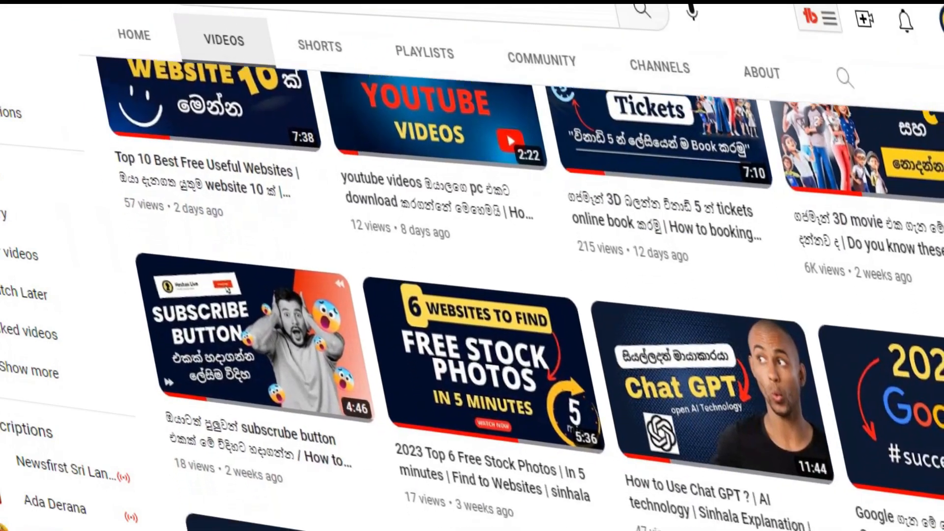
{"action": "scroll", "coordinate": [491, 295], "scroll_direction": "down", "scroll_amount": 8}
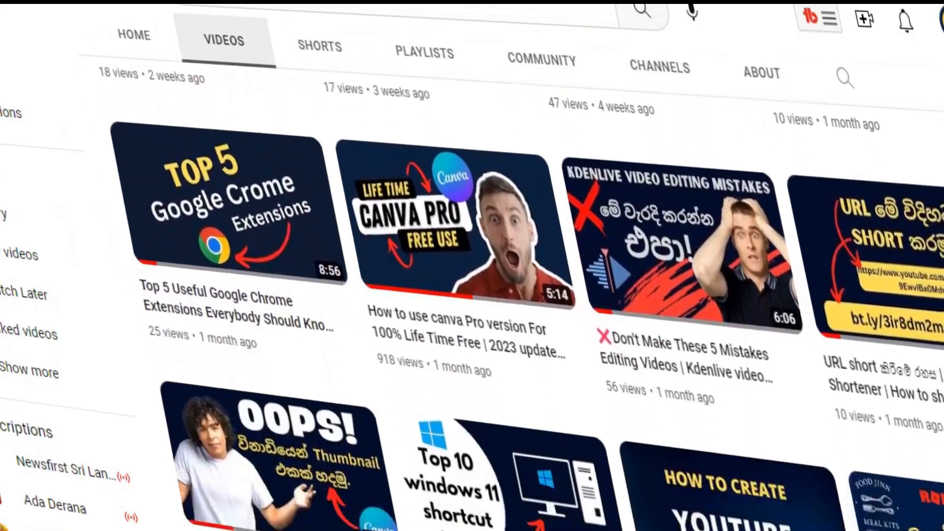
{"action": "scroll", "coordinate": [492, 295], "scroll_direction": "down", "scroll_amount": 10}
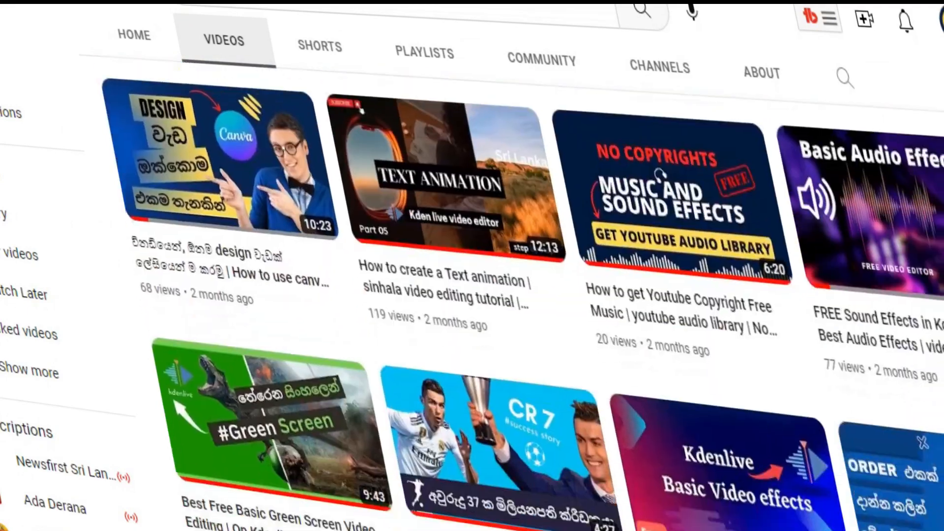
{"action": "scroll", "coordinate": [492, 295], "scroll_direction": "down", "scroll_amount": 5}
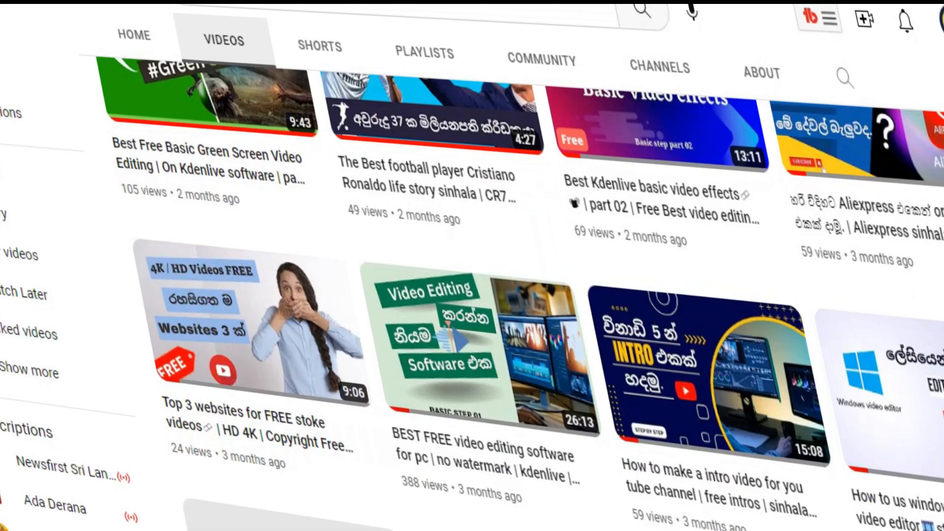
{"action": "scroll", "coordinate": [492, 295], "scroll_direction": "down", "scroll_amount": 10}
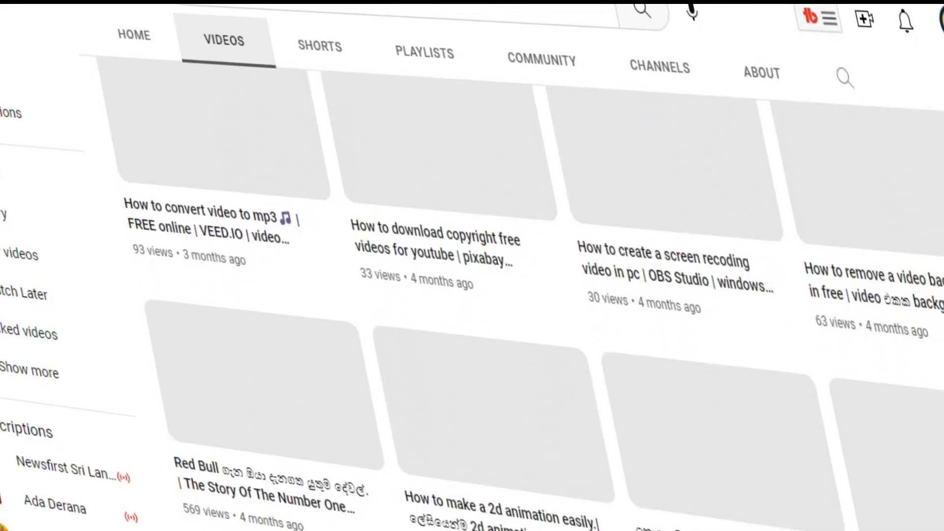
{"action": "scroll", "coordinate": [492, 295], "scroll_direction": "up", "scroll_amount": 10}
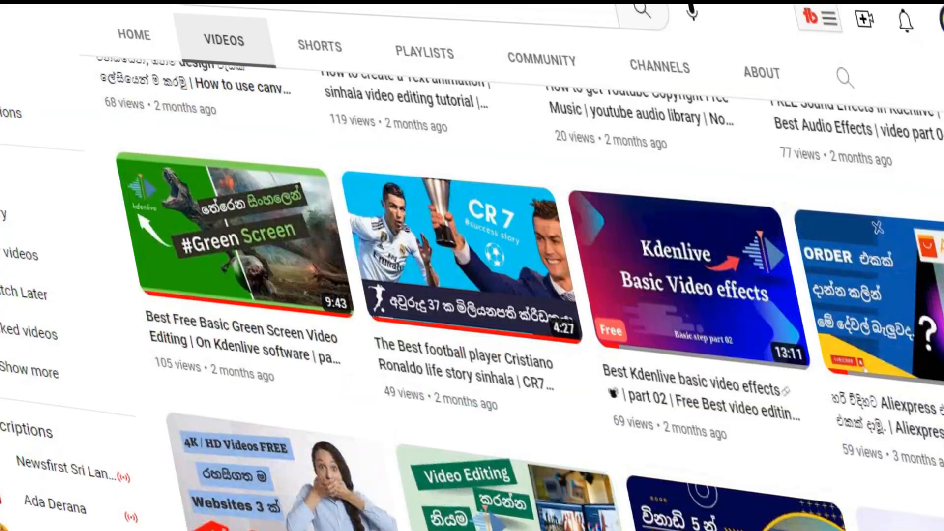